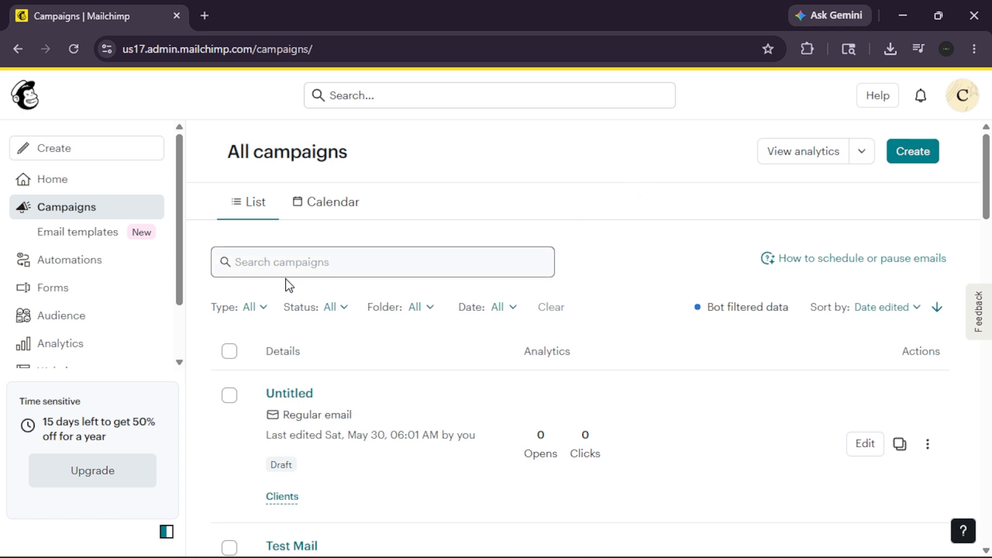
# Open the audience's contact list and look over the contacts in it.
pyautogui.click(122, 319)
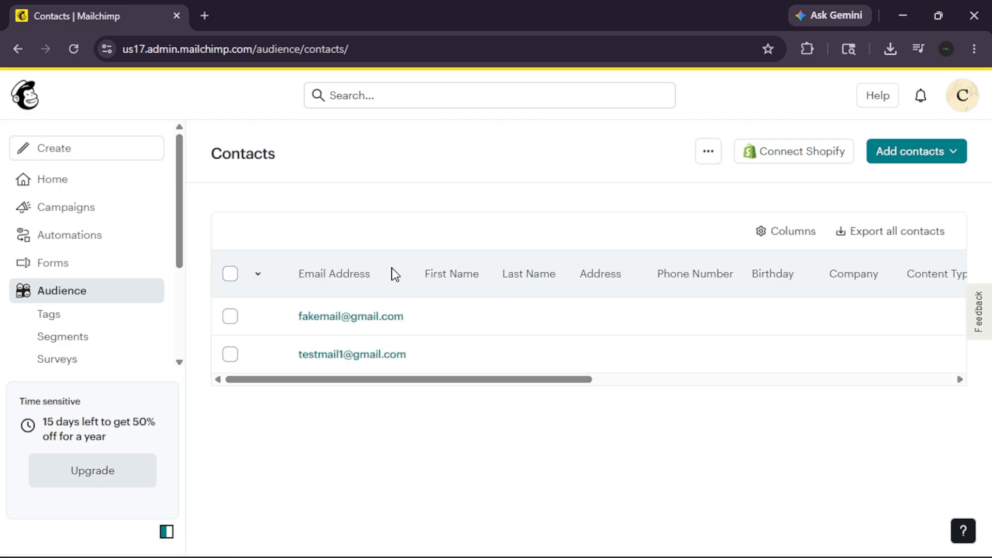
pyautogui.scroll(-2, 624, 288)
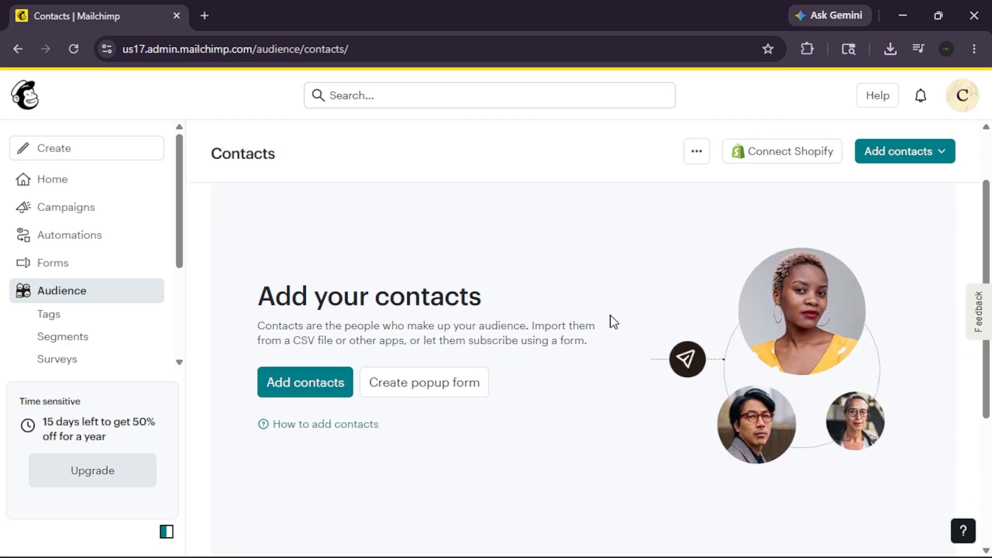
pyautogui.scroll(-5, 609, 317)
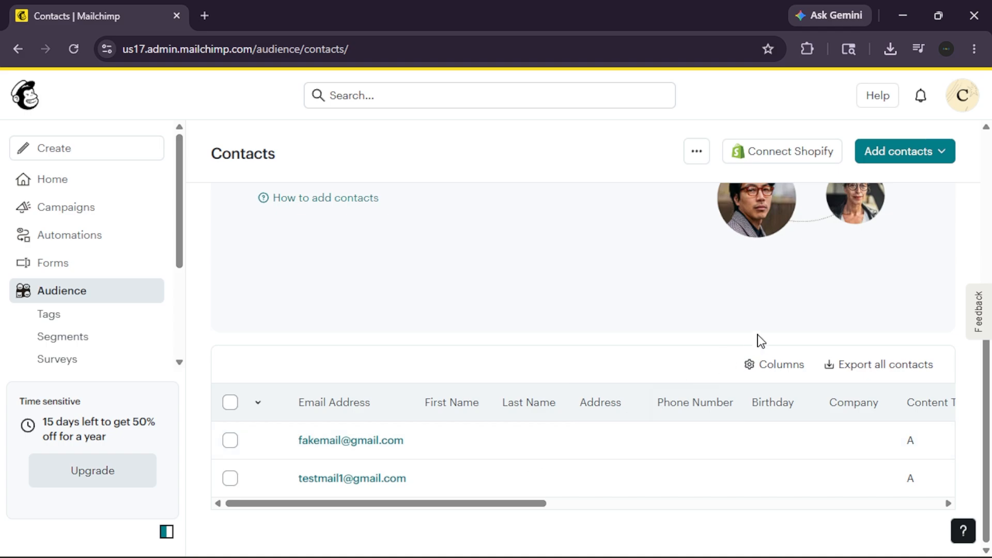
# Open the form for adding a single contact and fill in the contact's email address.
pyautogui.click(925, 161)
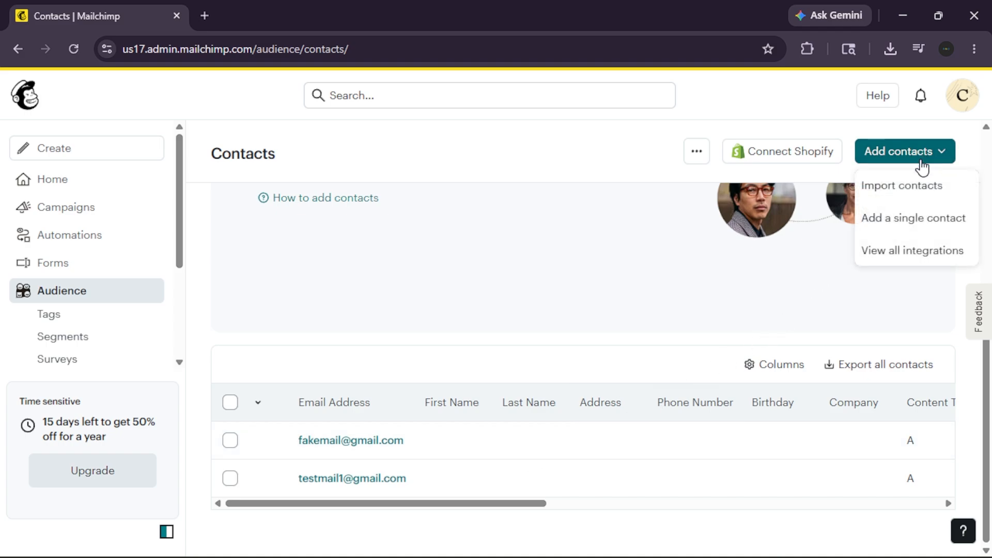
pyautogui.click(939, 226)
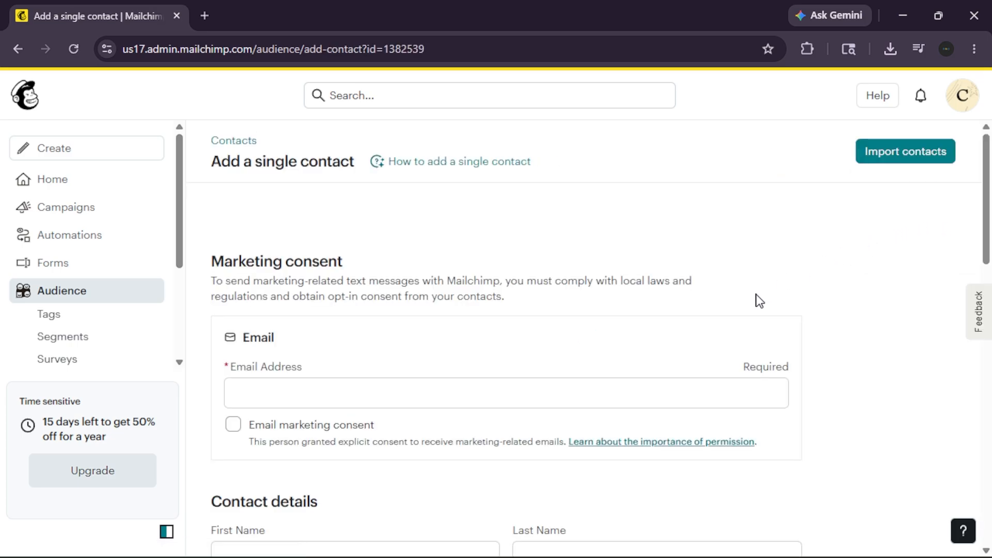
pyautogui.scroll(-3, 758, 294)
pyautogui.click(560, 255)
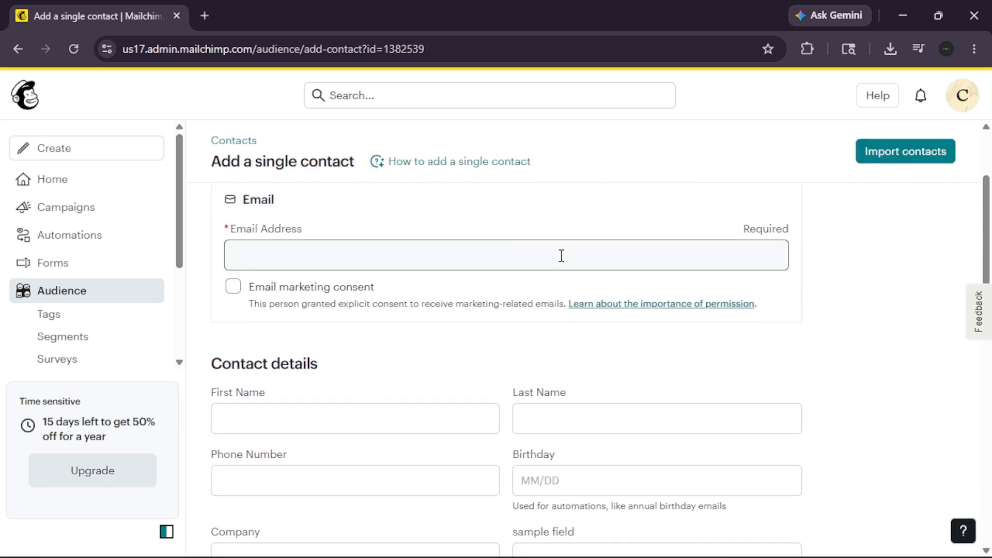
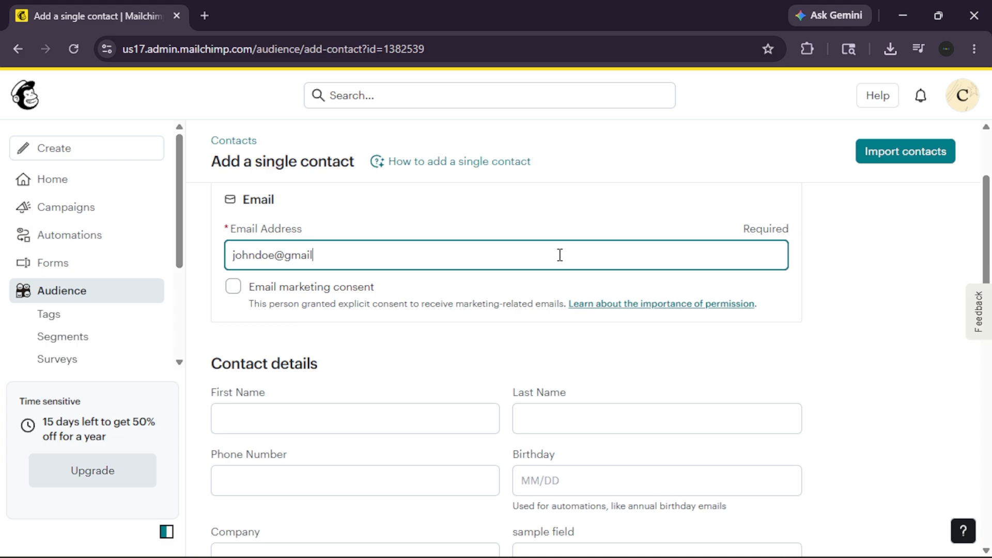
pyautogui.click(540, 353)
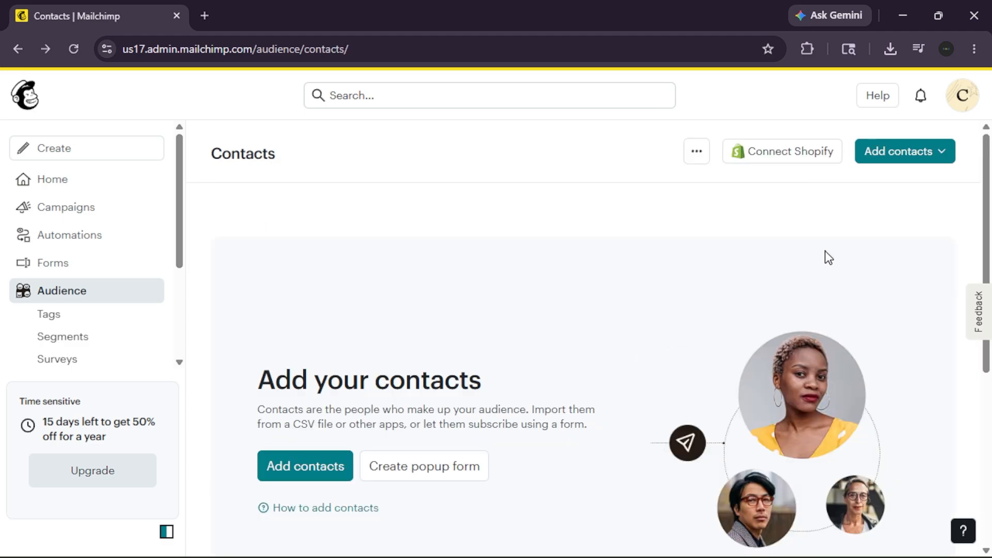
# Examine the available methods for importing contacts and exit the import back to the contact list.
pyautogui.click(952, 155)
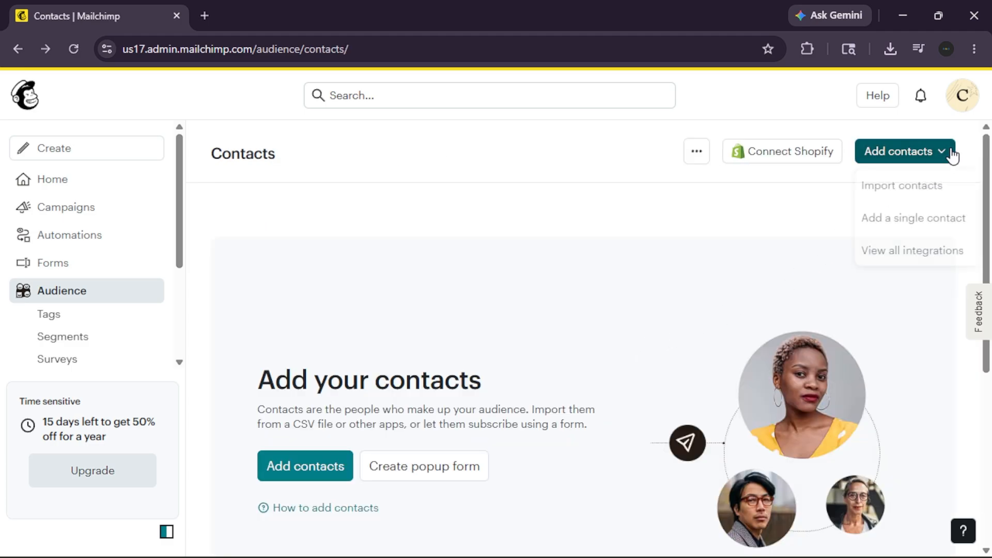
pyautogui.click(930, 192)
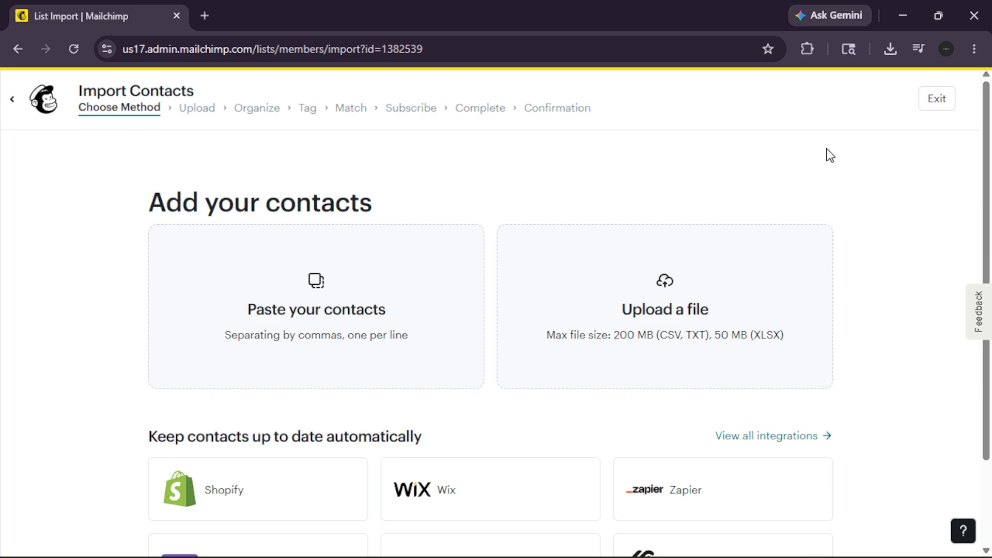
pyautogui.click(932, 114)
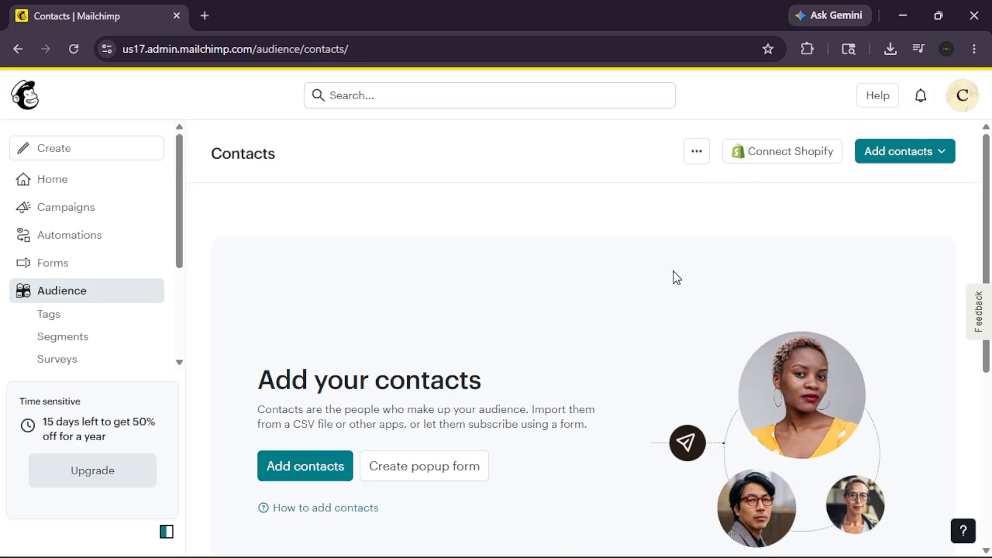
pyautogui.scroll(-1, 677, 278)
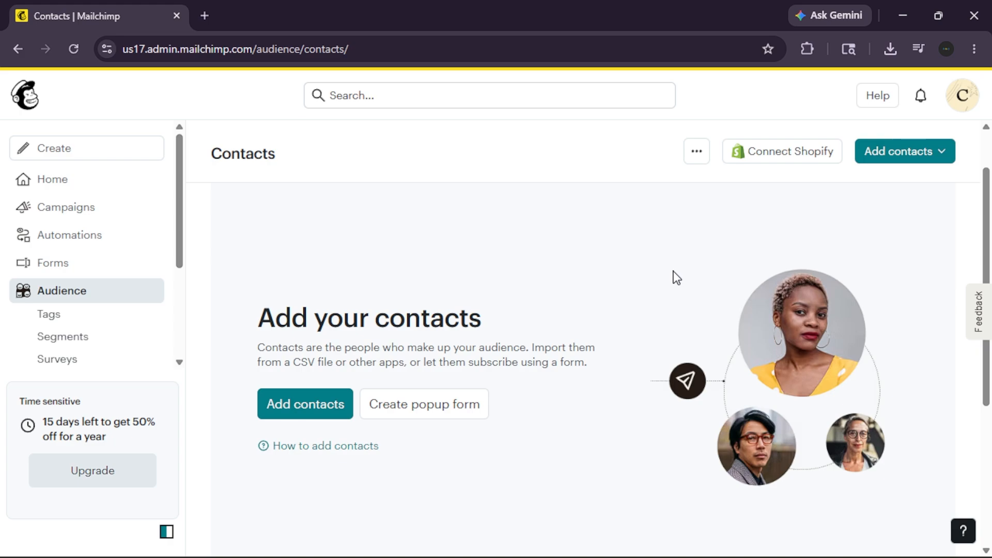
# Create a new email from the home page and start its design from scratch.
pyautogui.click(98, 187)
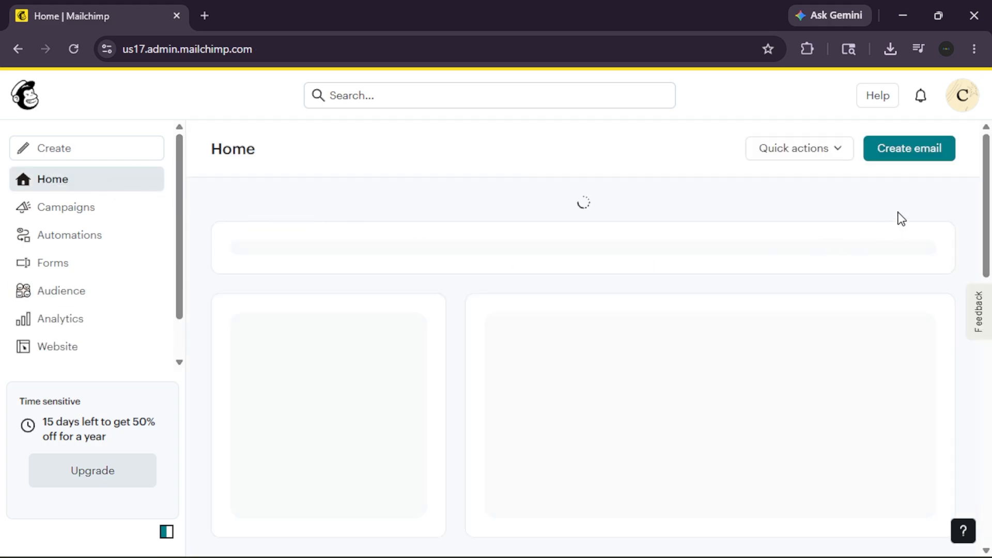
pyautogui.click(910, 165)
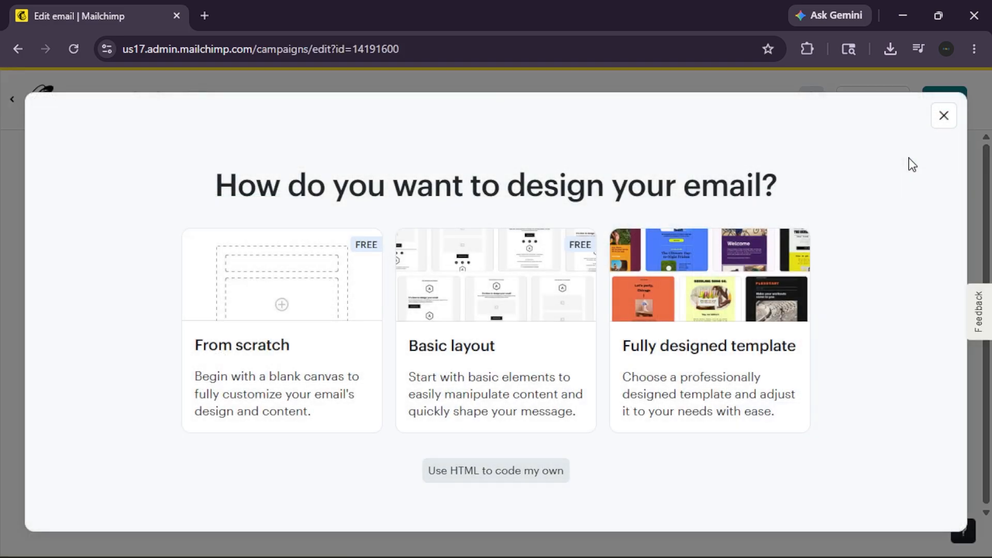
pyautogui.click(343, 314)
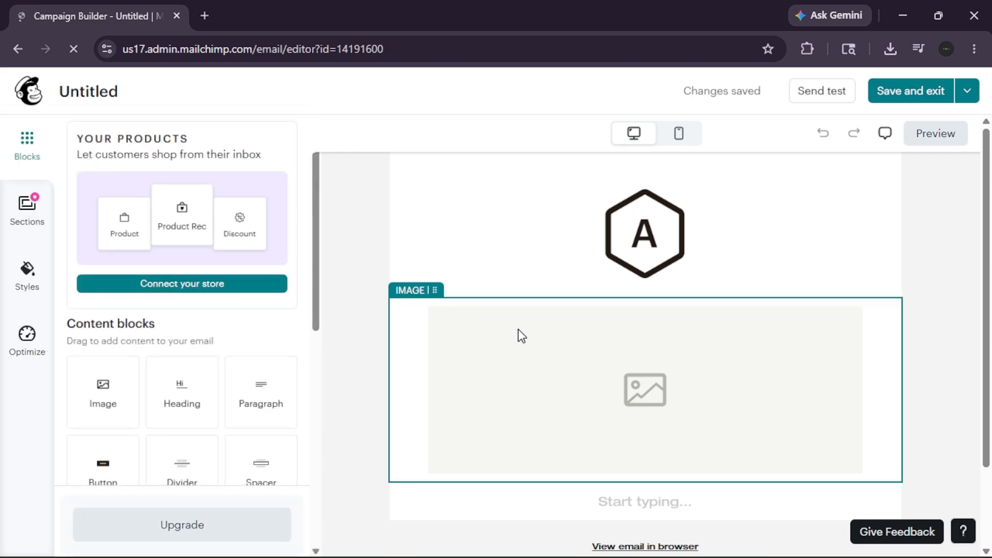
# Review the placeholder image block's style and visibility settings, and save and exit the email design.
pyautogui.scroll(-2, 518, 336)
pyautogui.scroll(2, 521, 336)
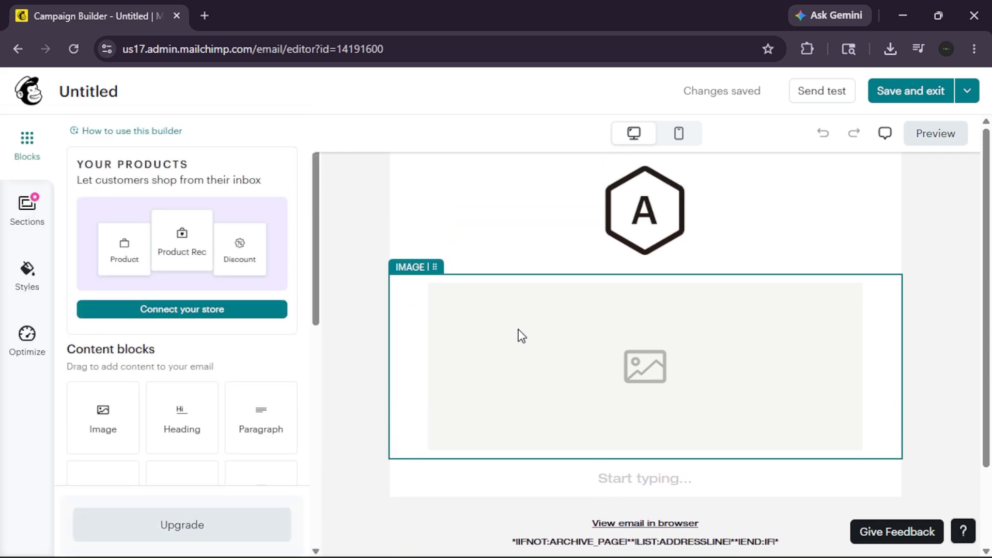
pyautogui.click(622, 351)
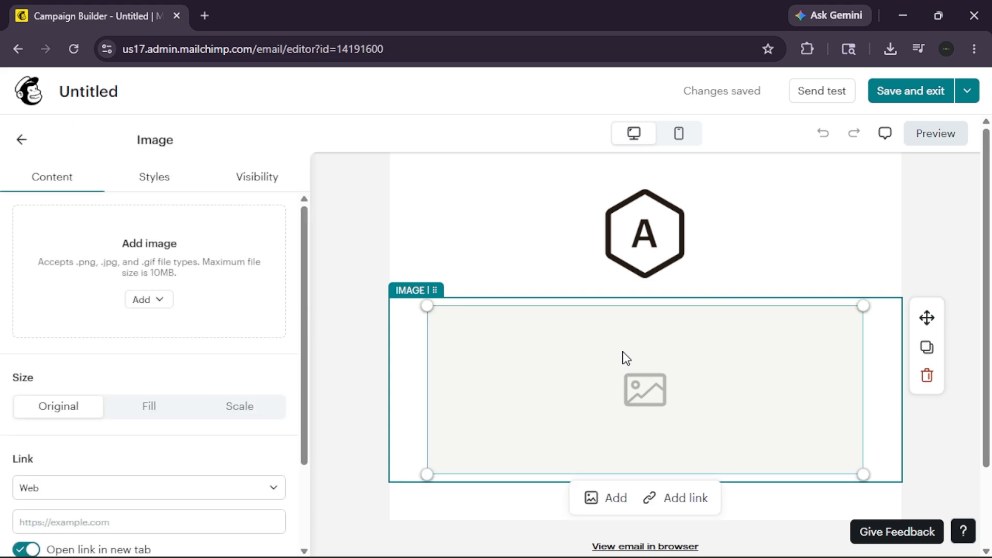
pyautogui.click(161, 186)
pyautogui.scroll(-4, 189, 247)
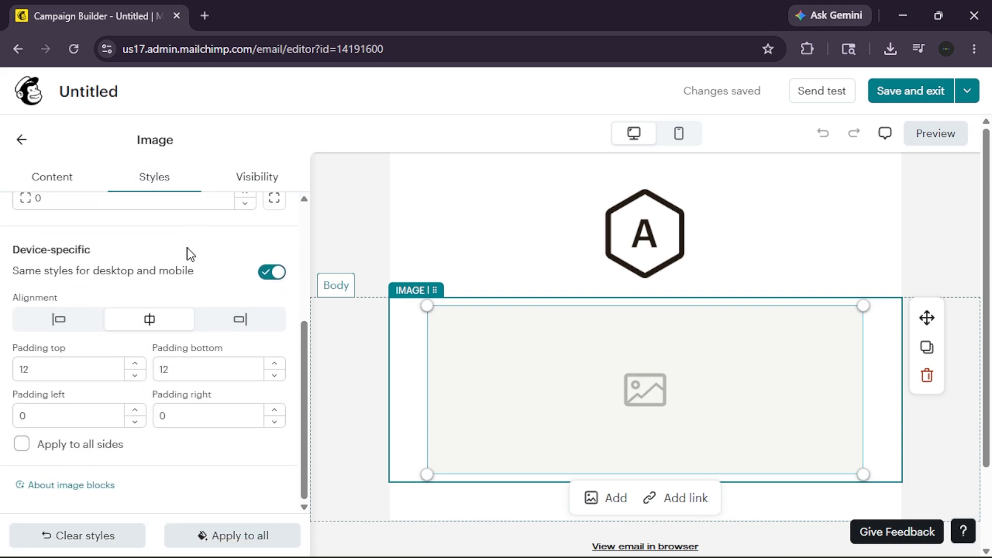
pyautogui.click(273, 176)
pyautogui.click(189, 177)
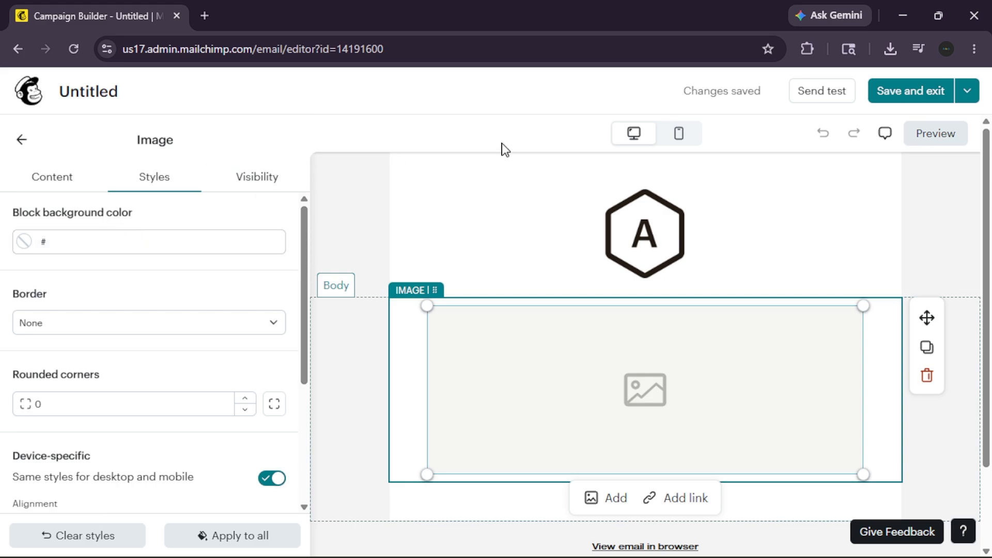
pyautogui.click(878, 93)
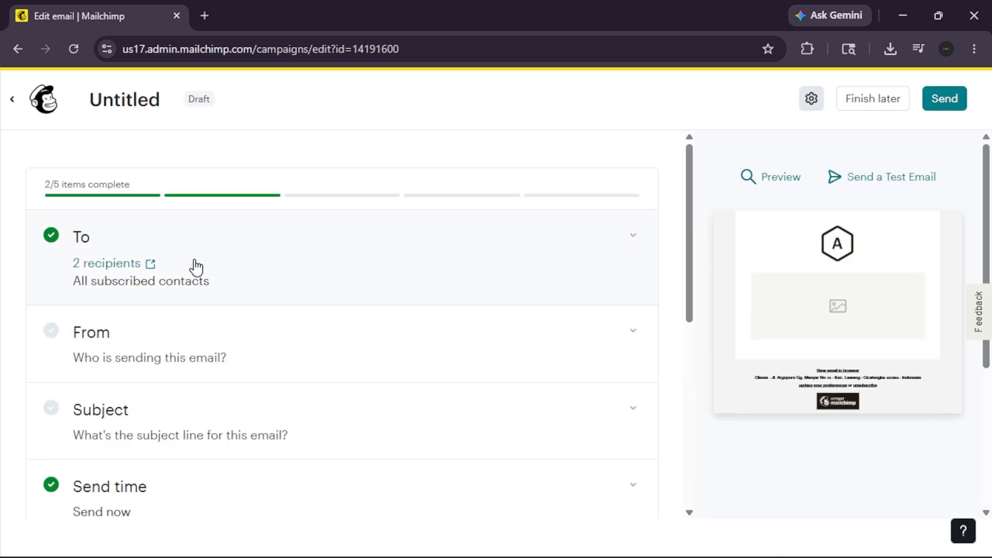
# Examine the email's recipient settings, including the send-to audience and the segments to exclude.
pyautogui.click(634, 240)
pyautogui.scroll(-1, 390, 308)
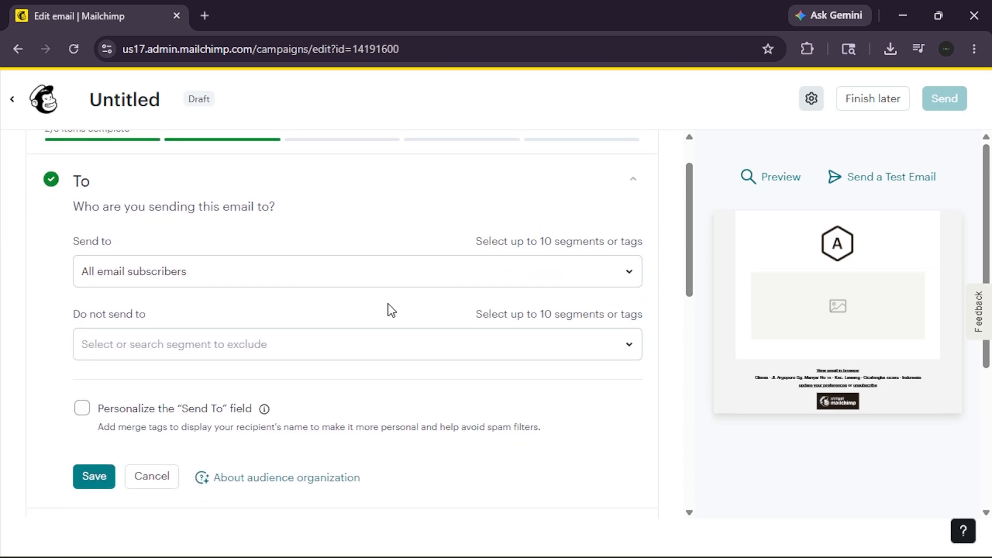
pyautogui.scroll(-1, 279, 352)
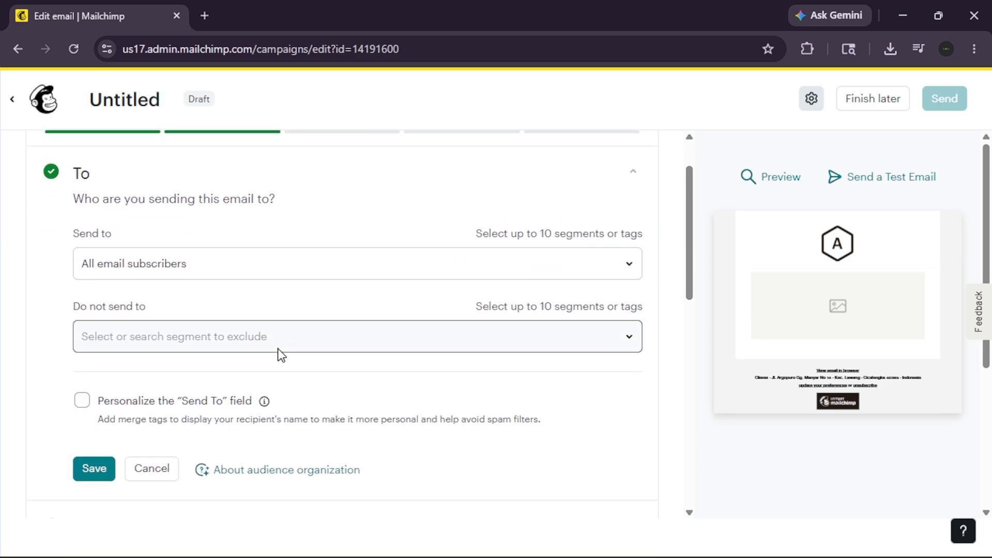
# Save the prefilled sender details with the name "new sender" and the preset email address.
pyautogui.scroll(-4, 289, 346)
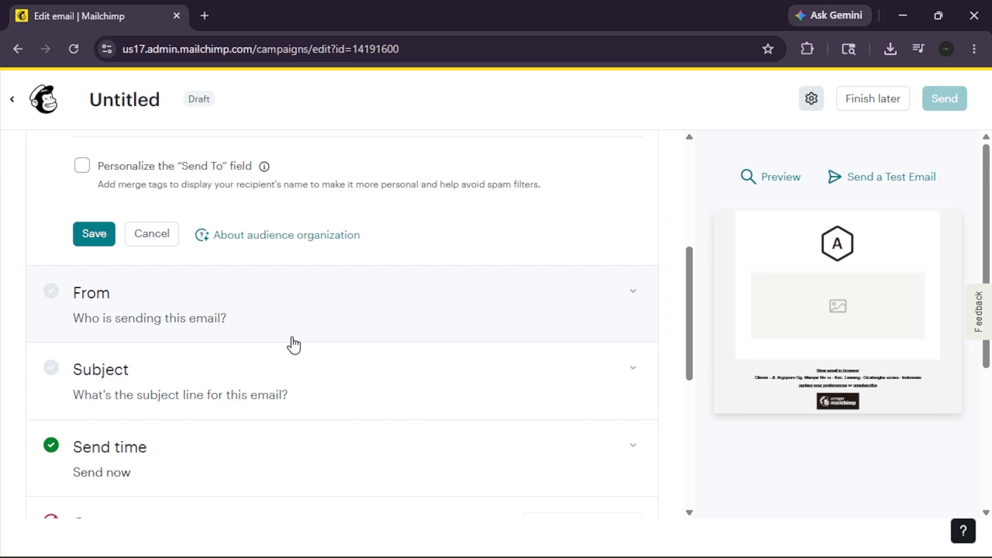
pyautogui.click(365, 324)
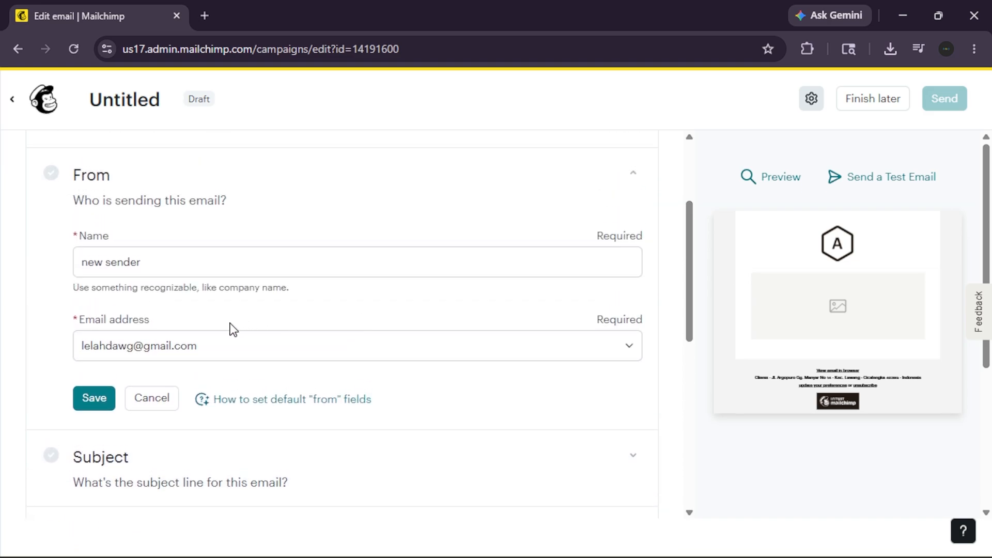
pyautogui.click(89, 394)
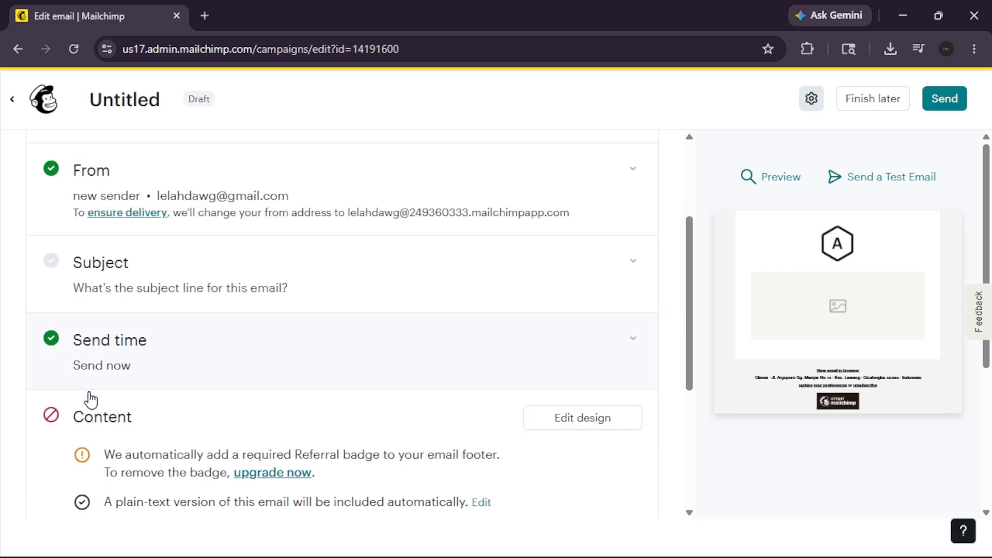
# Set the email's subject line to "Test" and its preview text to "Test", and save them.
pyautogui.click(292, 291)
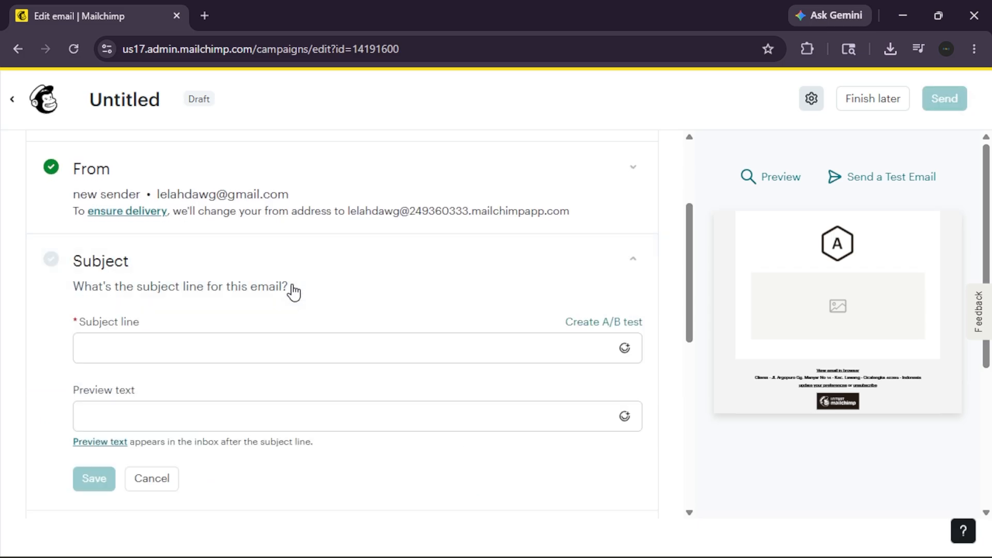
pyautogui.click(227, 345)
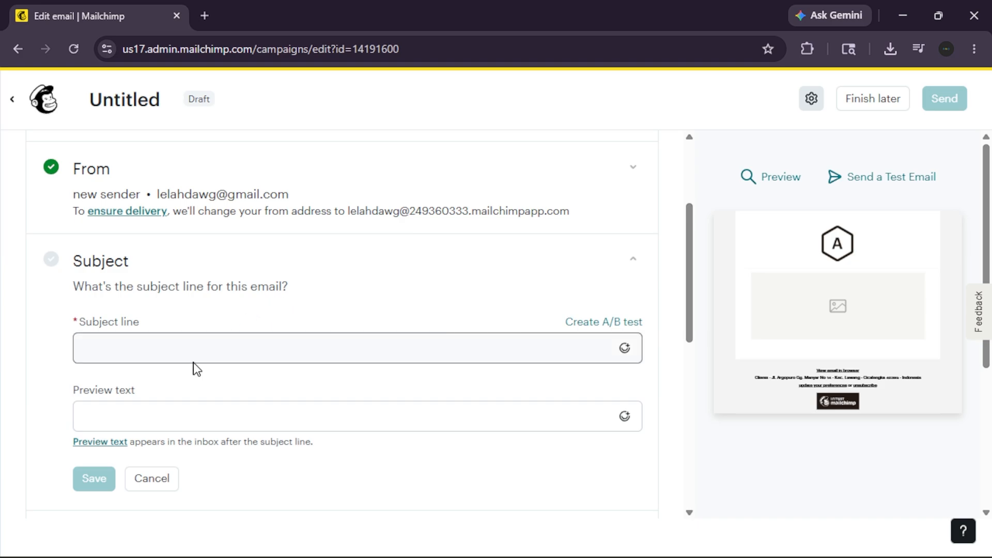
pyautogui.click(203, 350)
pyautogui.scroll(-1, 205, 350)
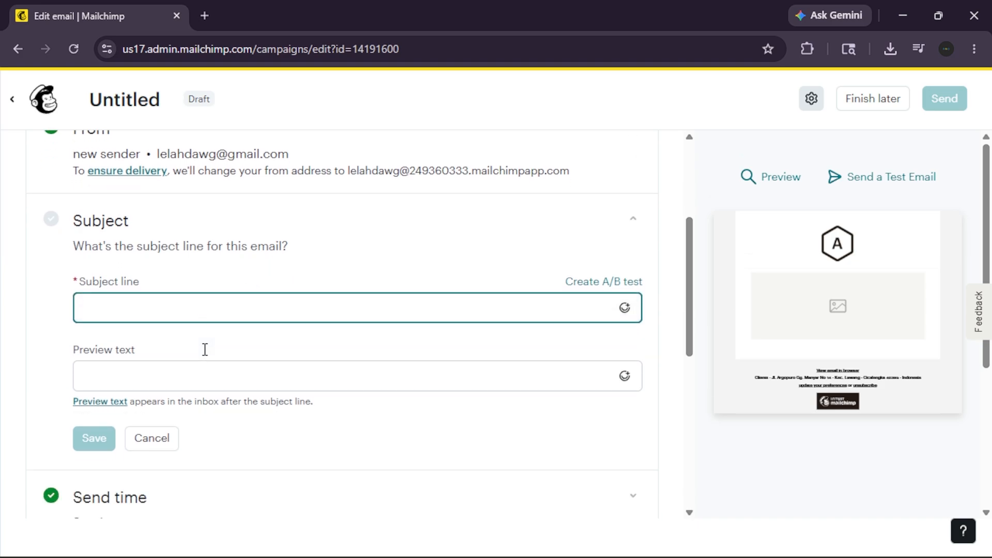
pyautogui.write('Test')
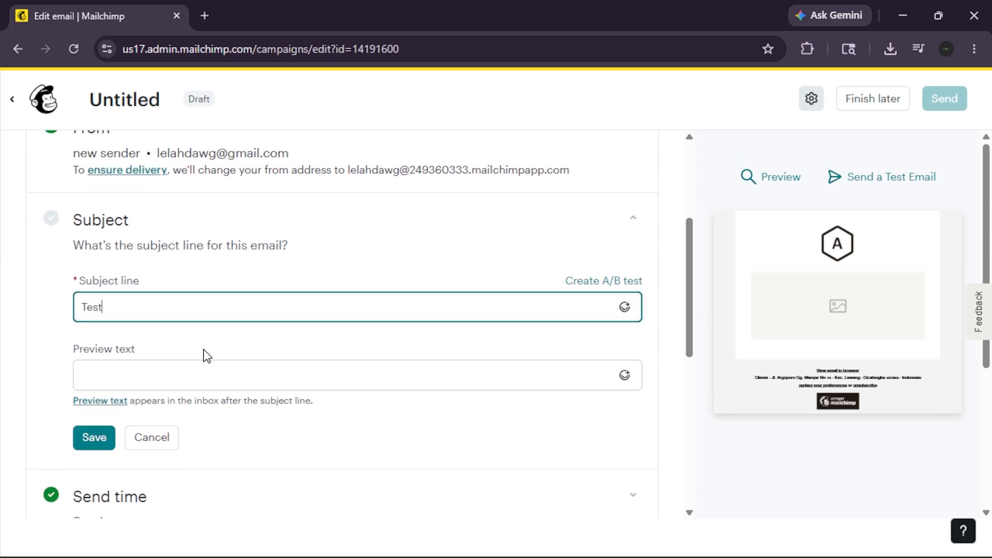
pyautogui.click(197, 370)
pyautogui.write('Test')
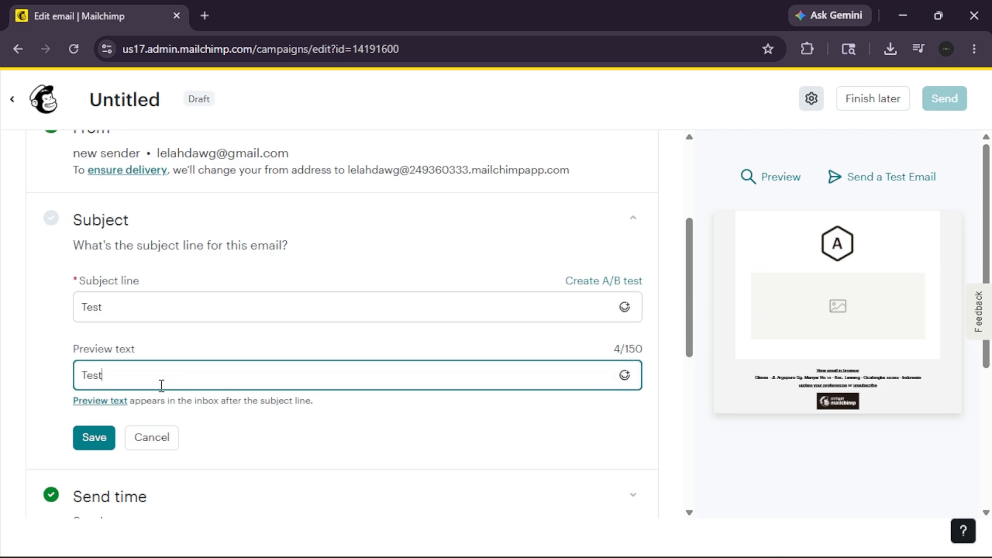
pyautogui.click(101, 436)
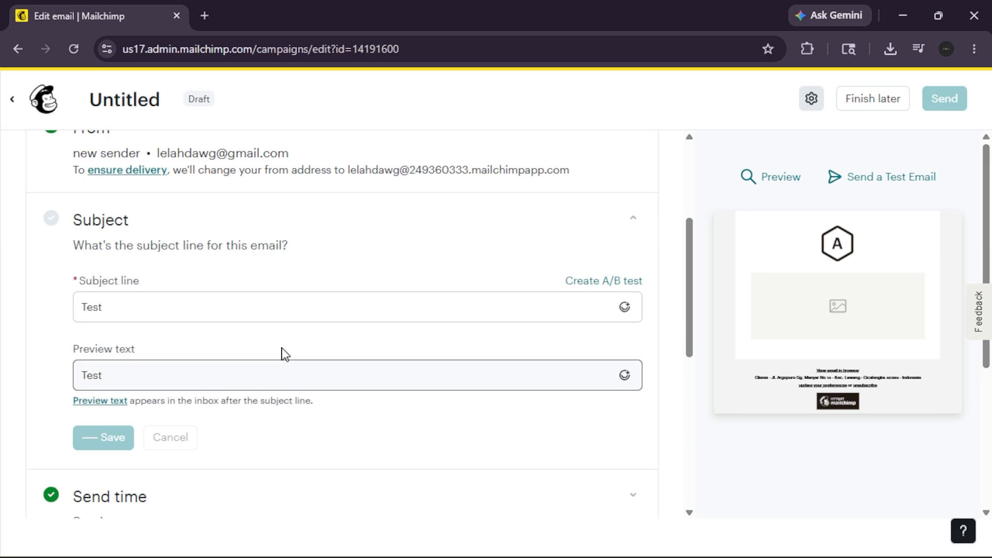
# Review the email's checklist sections, try to send the email, and dismiss the alert.
pyautogui.scroll(1, 296, 351)
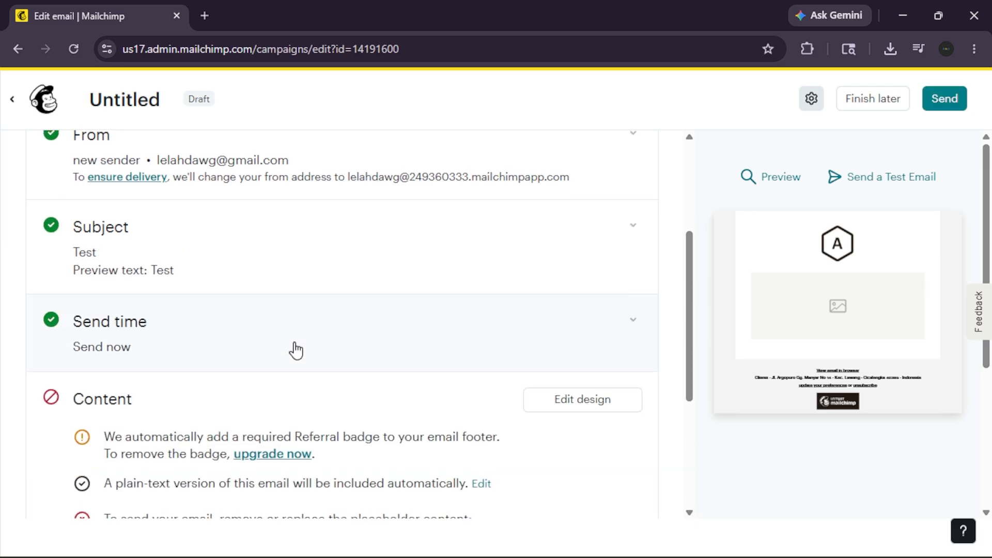
pyautogui.scroll(-1, 296, 351)
pyautogui.scroll(-2, 296, 351)
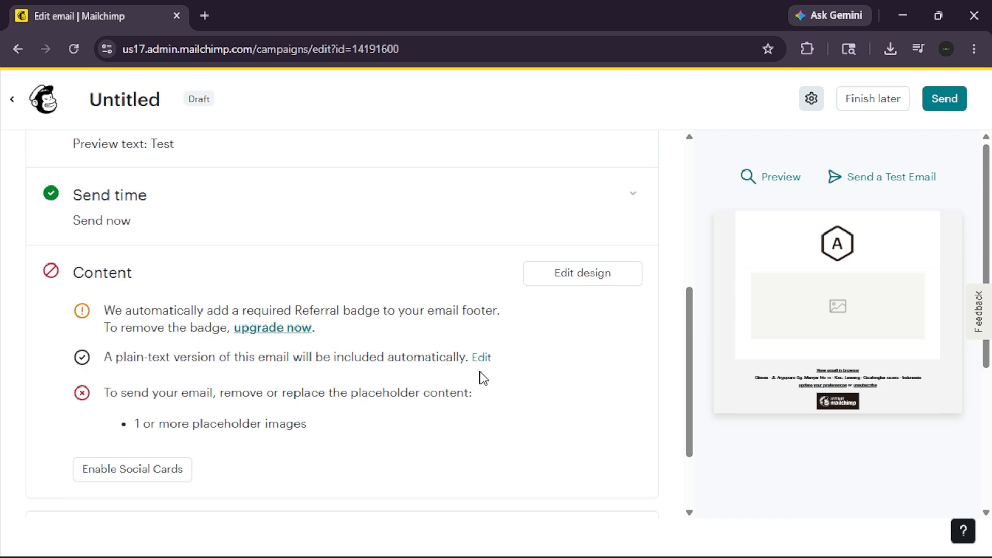
pyautogui.scroll(3, 479, 377)
pyautogui.scroll(1, 482, 378)
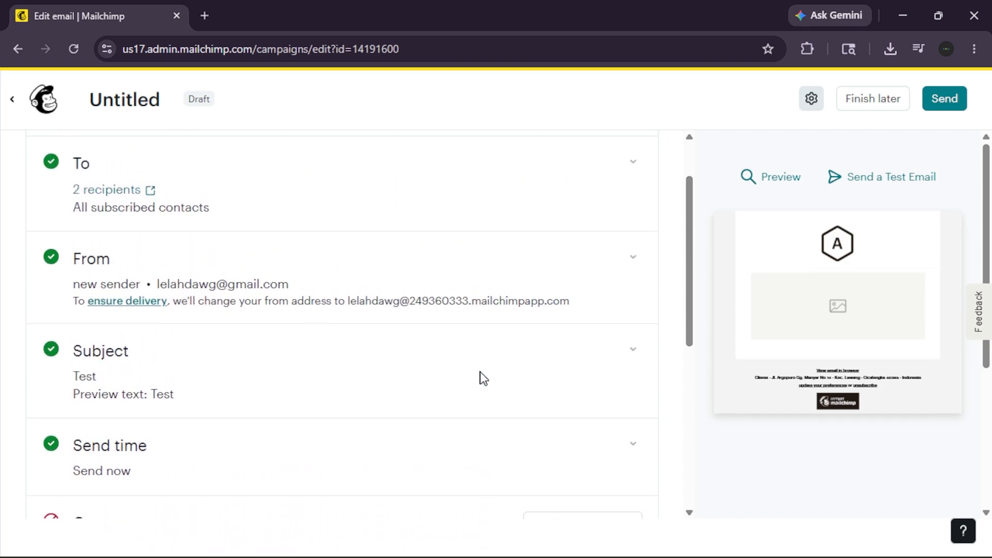
pyautogui.click(944, 106)
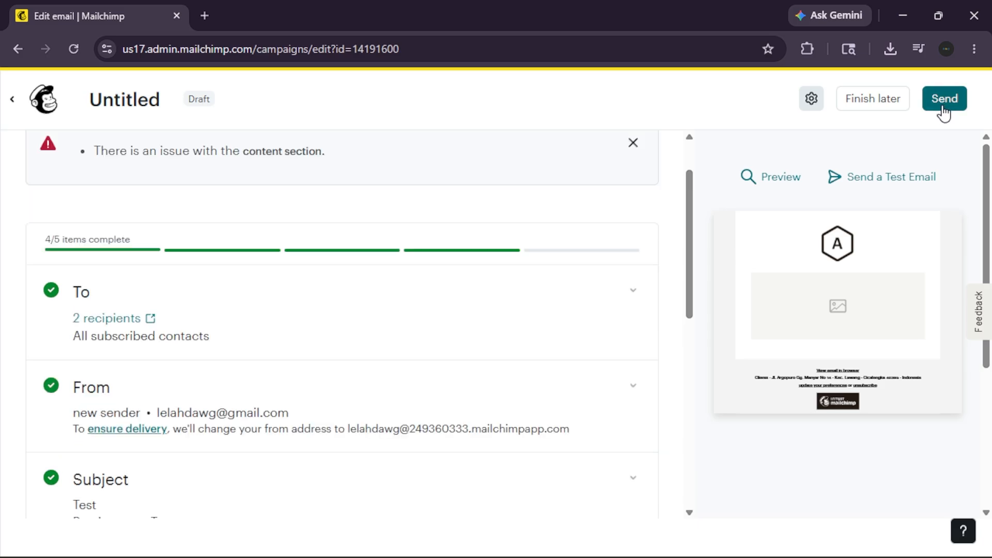
pyautogui.click(629, 148)
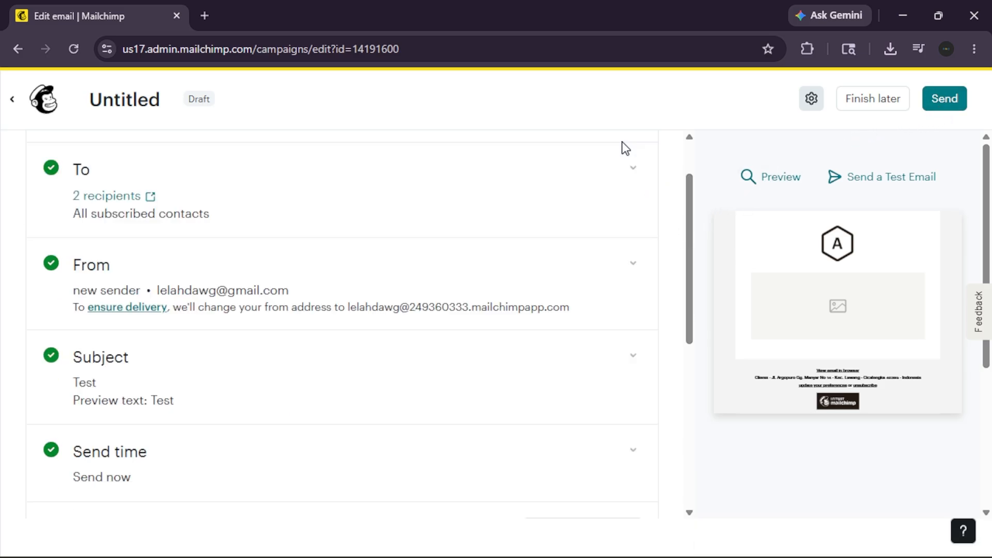